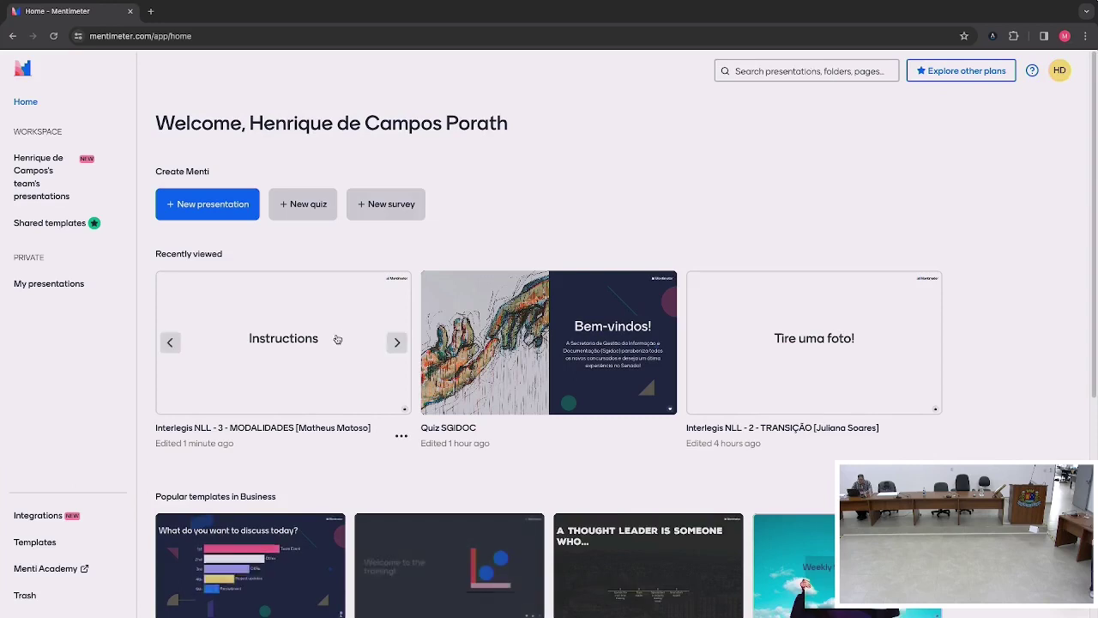
Examine the word cloud and multiple-choice slides of the Interlegis NLL - 3 - MODALIDADES presentation, returning to the home page.
{"action": "left_click", "coordinate": [337, 339]}
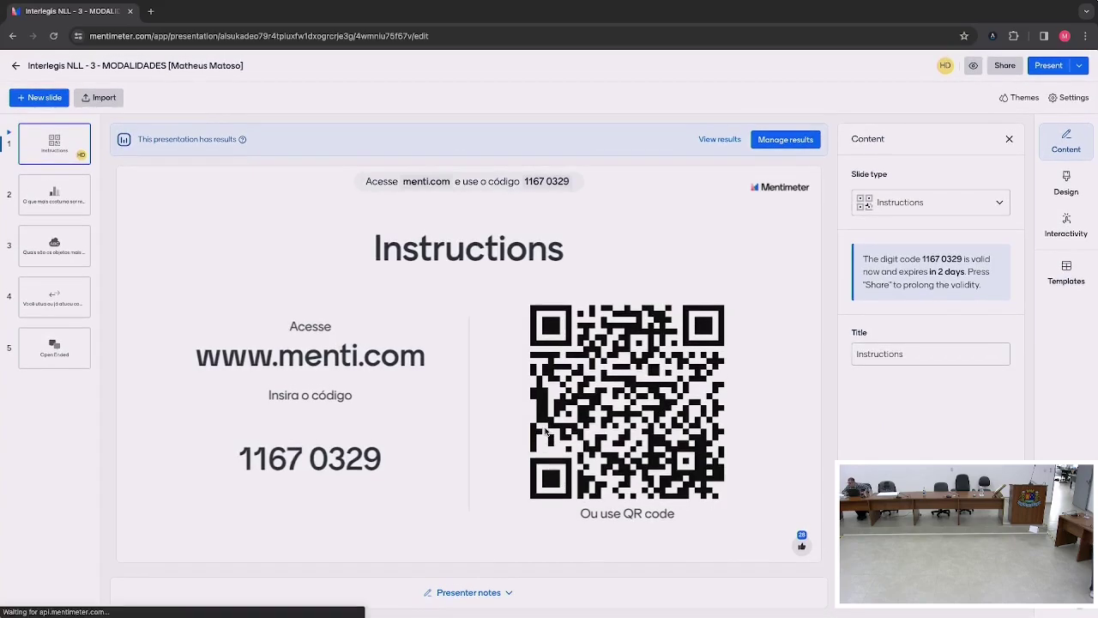
{"action": "left_click", "coordinate": [15, 66]}
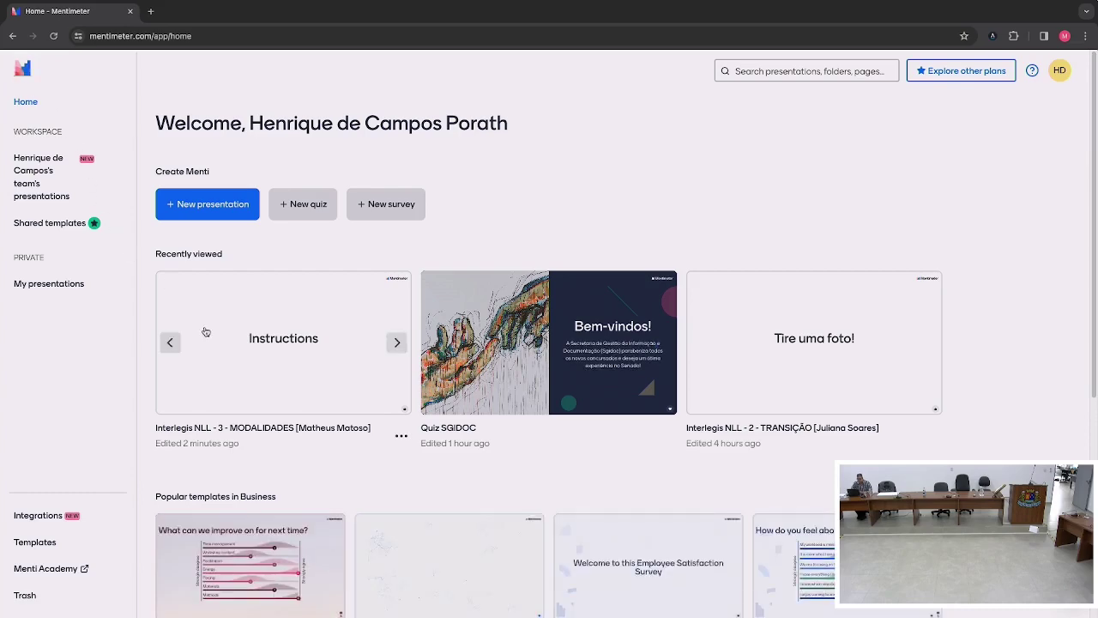
{"action": "scroll", "coordinate": [211, 340], "scroll_direction": "down", "scroll_amount": 2}
{"action": "scroll", "coordinate": [211, 341], "scroll_direction": "down", "scroll_amount": 1}
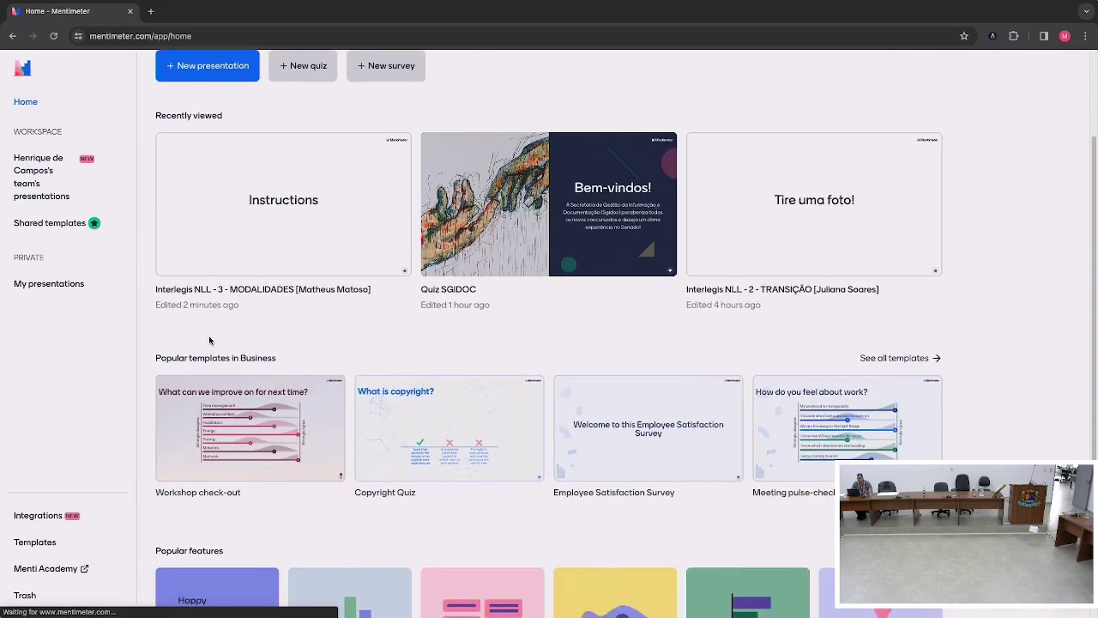
{"action": "scroll", "coordinate": [211, 340], "scroll_direction": "up", "scroll_amount": 2}
{"action": "scroll", "coordinate": [211, 342], "scroll_direction": "up", "scroll_amount": 1}
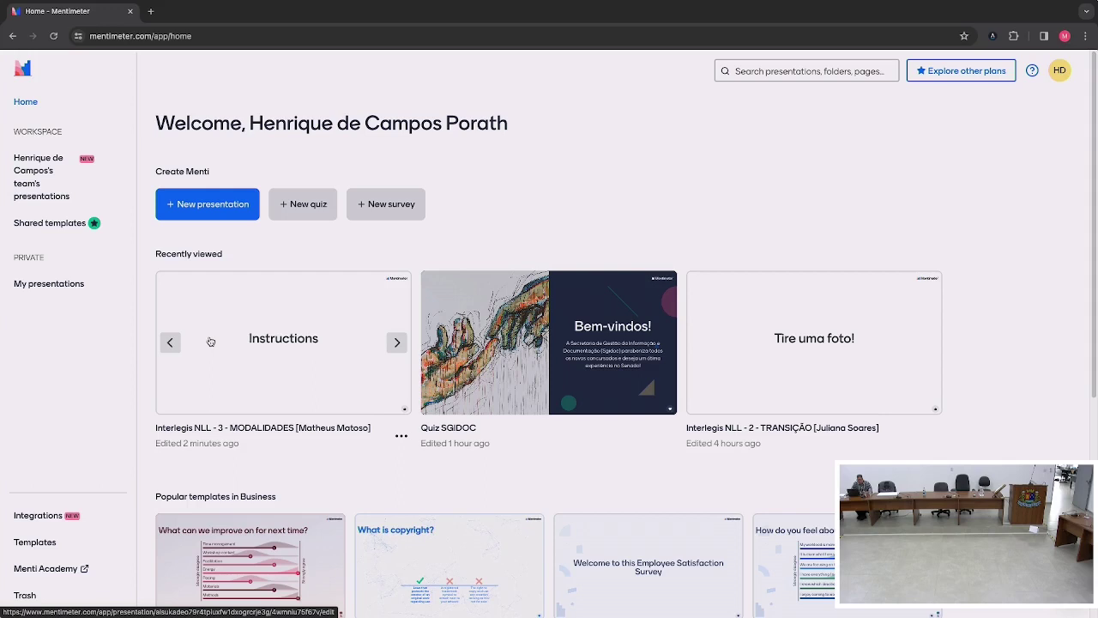
{"action": "left_click", "coordinate": [279, 392]}
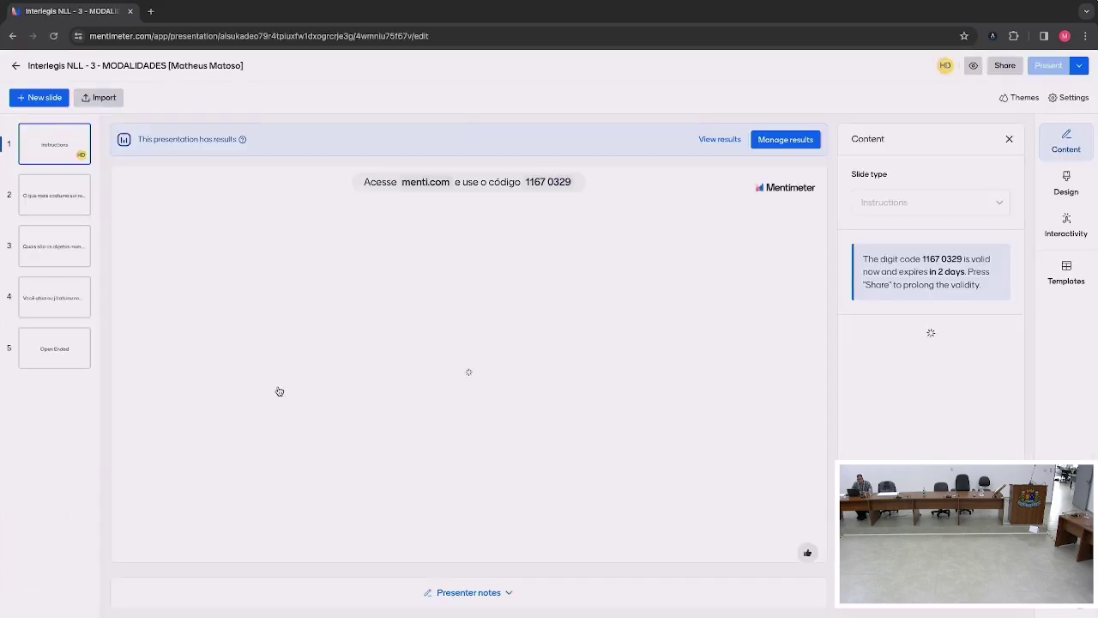
{"action": "left_click", "coordinate": [81, 231]}
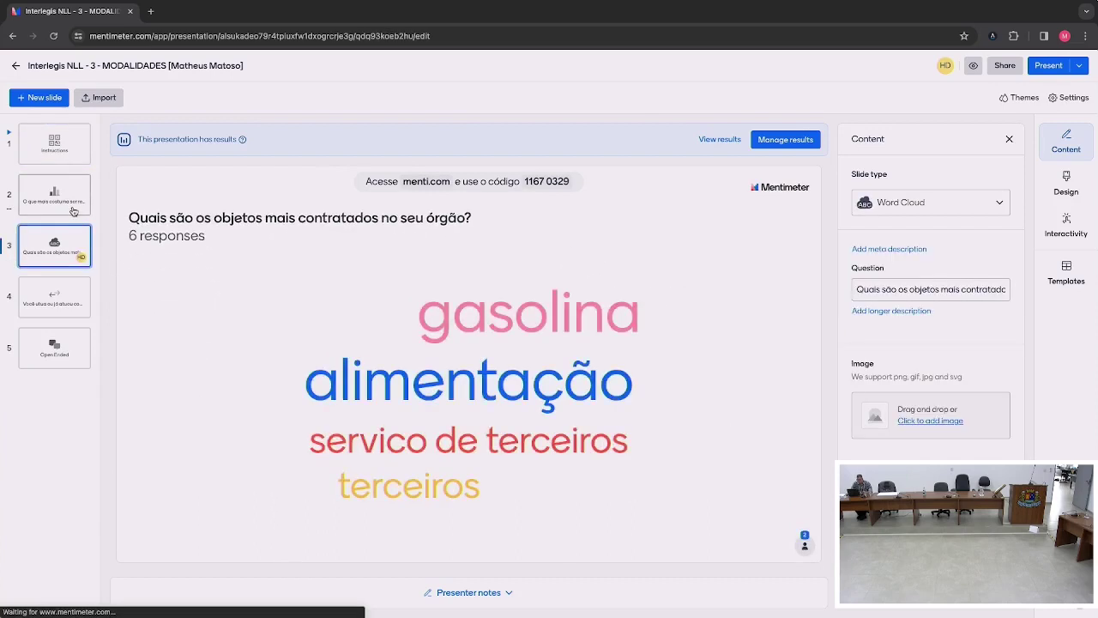
{"action": "left_click", "coordinate": [73, 211]}
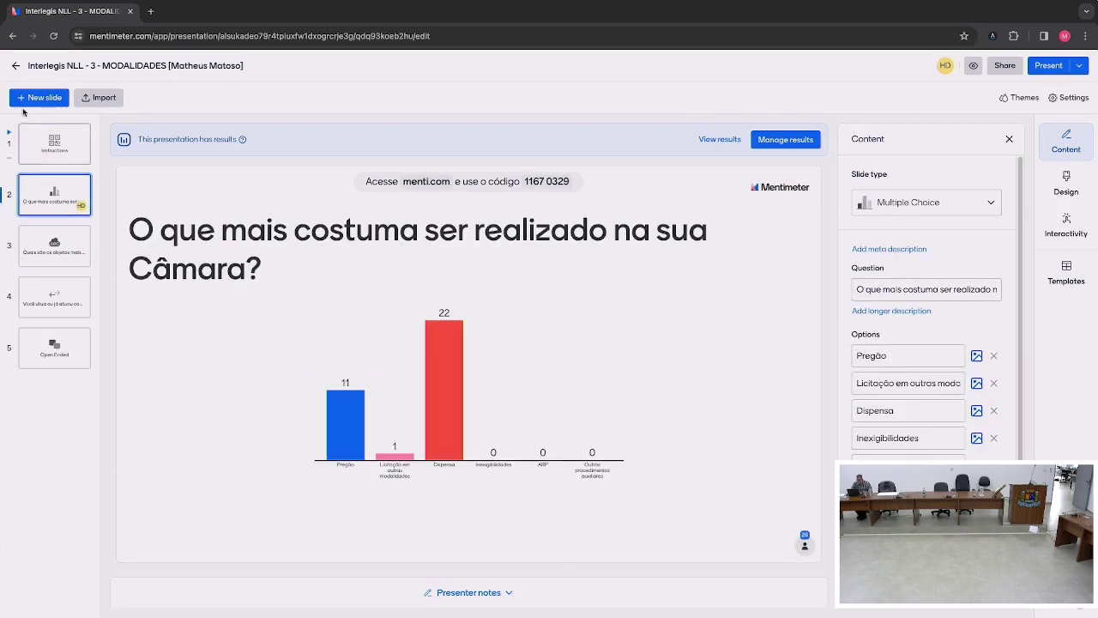
{"action": "left_click", "coordinate": [15, 65]}
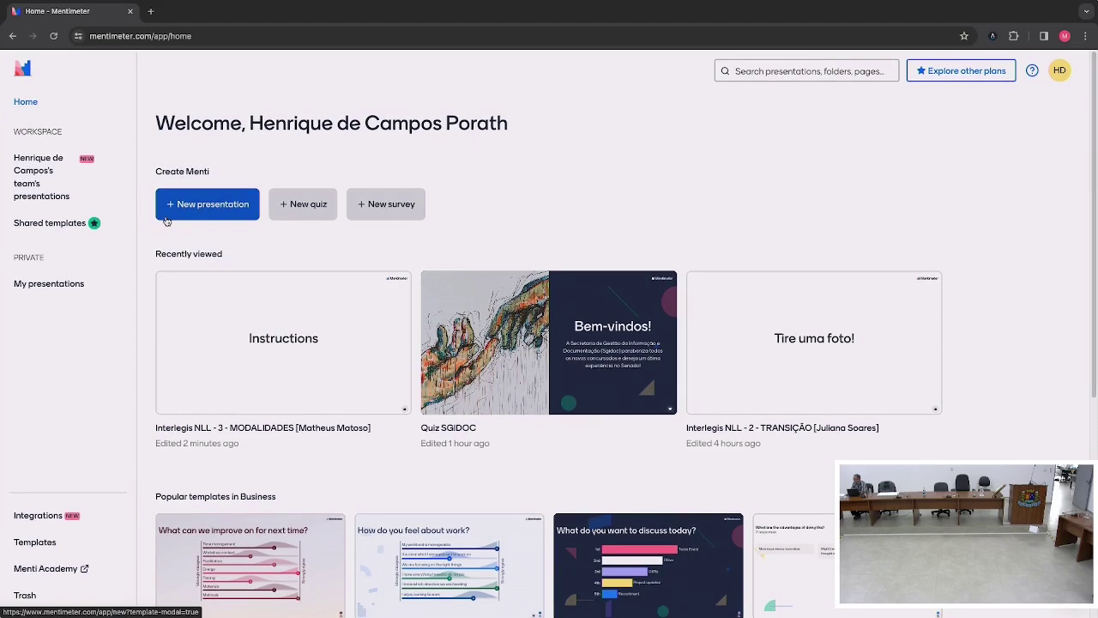
Look through the team workspace's presentations, postponing the collaboration tip, and browse the private My presentations list.
{"action": "left_click", "coordinate": [37, 163]}
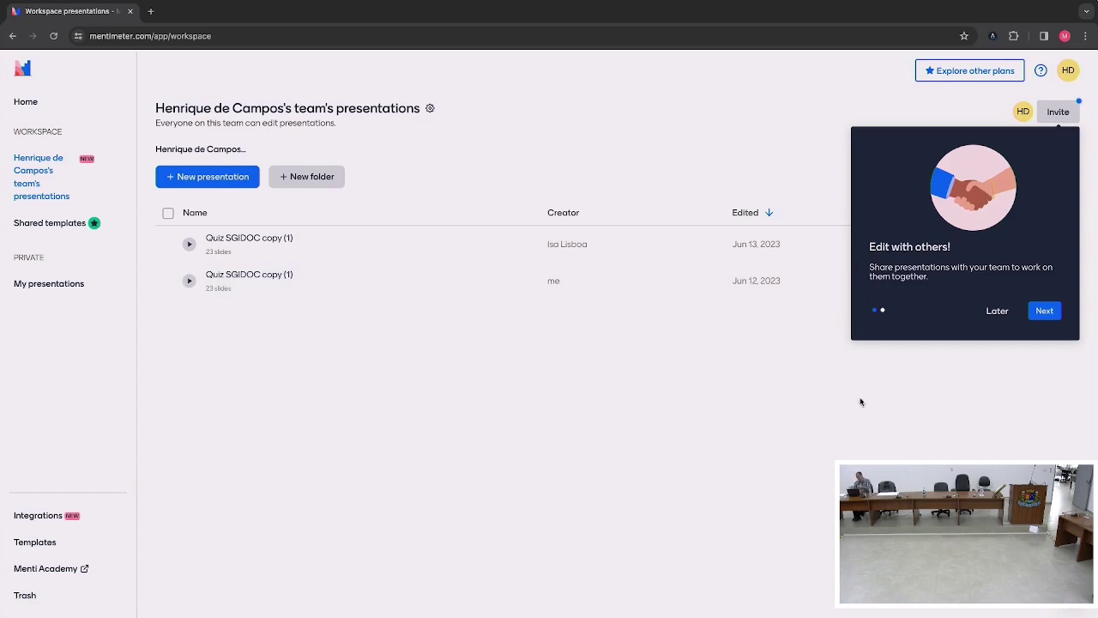
{"action": "left_click", "coordinate": [991, 312]}
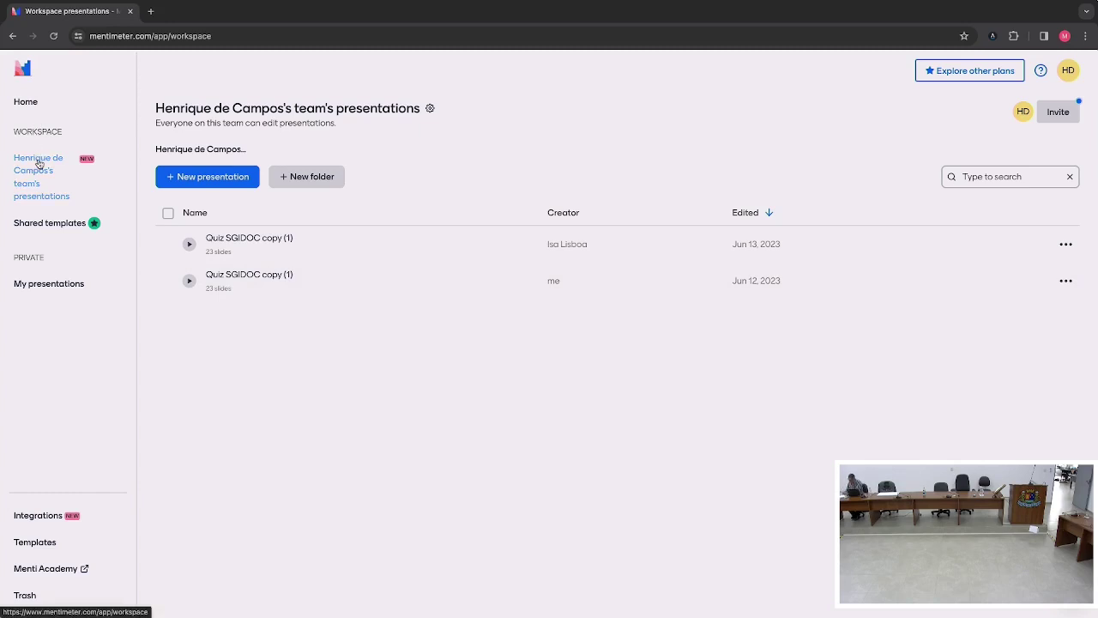
{"action": "left_click", "coordinate": [39, 288]}
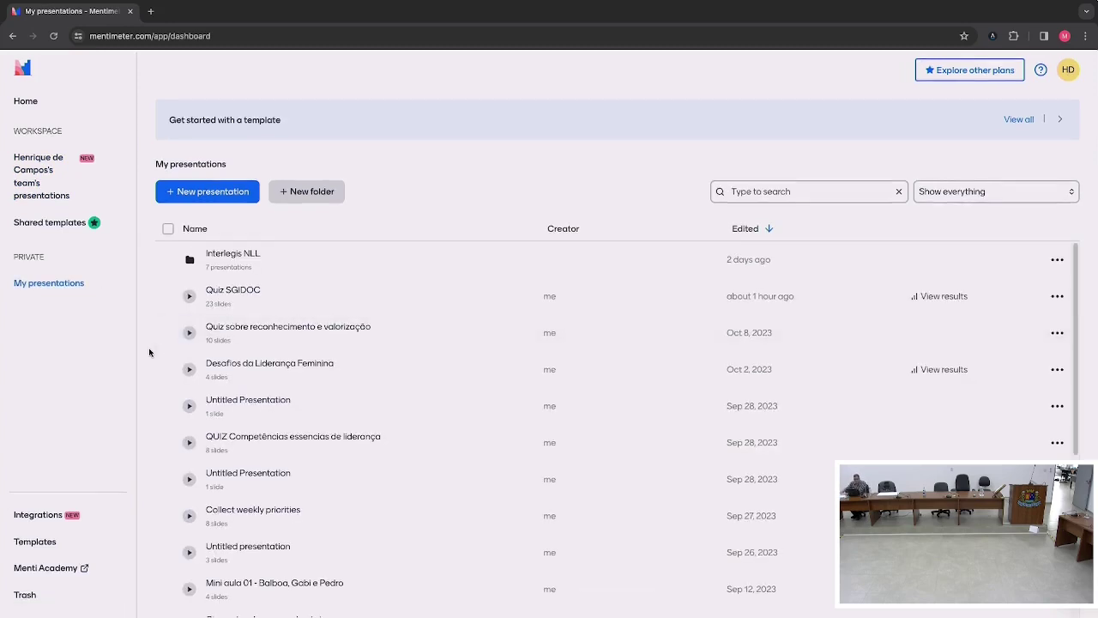
{"action": "scroll", "coordinate": [235, 393], "scroll_direction": "down", "scroll_amount": 3}
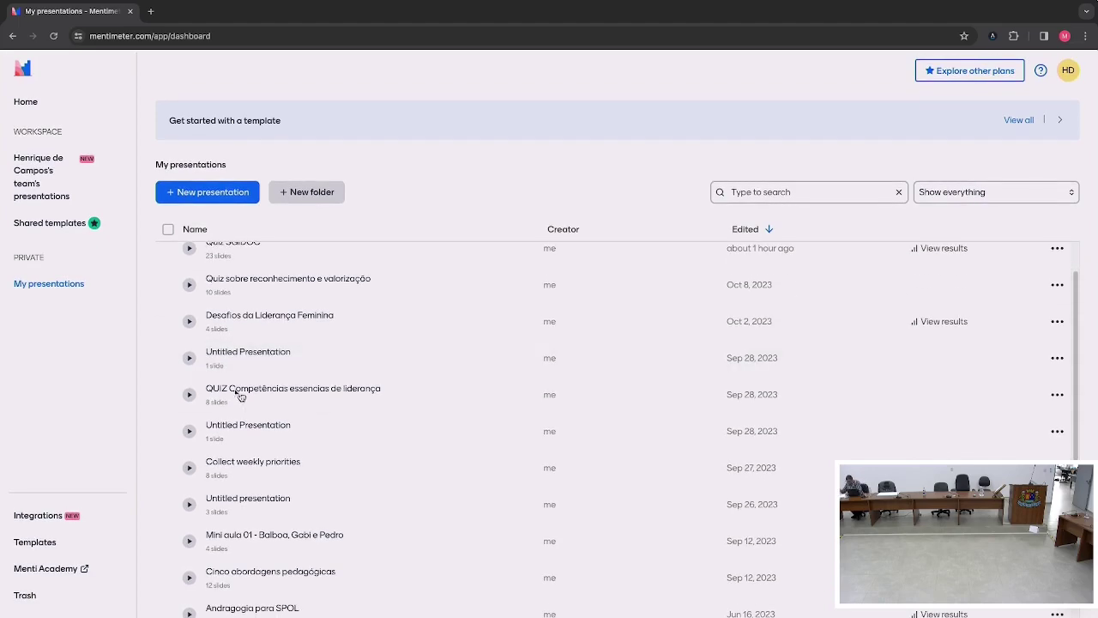
{"action": "scroll", "coordinate": [235, 393], "scroll_direction": "down", "scroll_amount": 2}
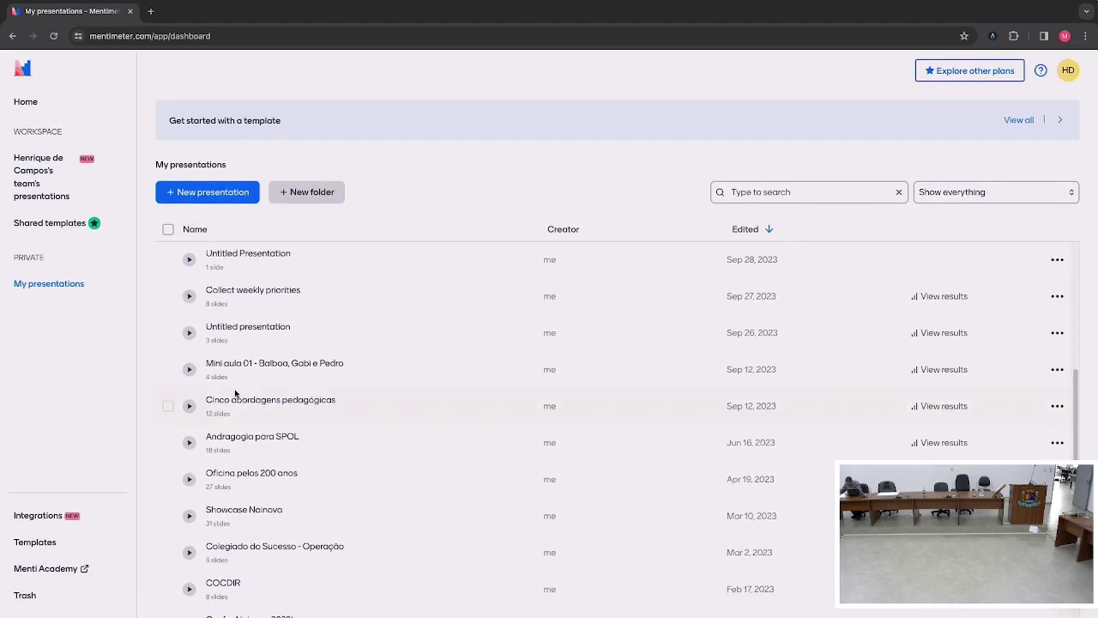
{"action": "scroll", "coordinate": [236, 393], "scroll_direction": "down", "scroll_amount": 1}
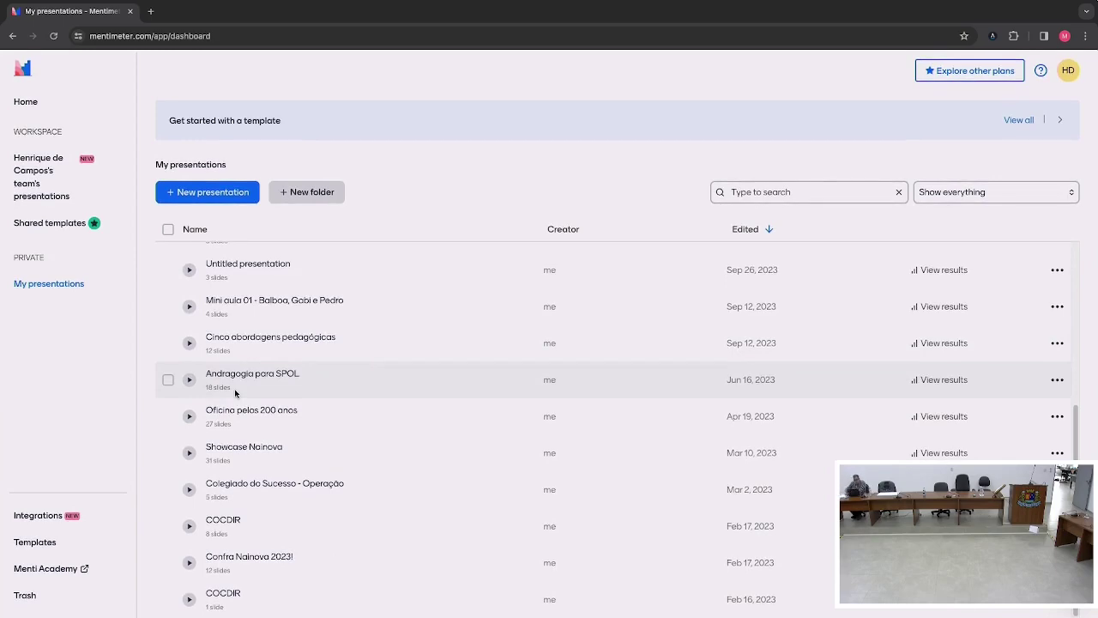
{"action": "scroll", "coordinate": [235, 393], "scroll_direction": "up", "scroll_amount": 2}
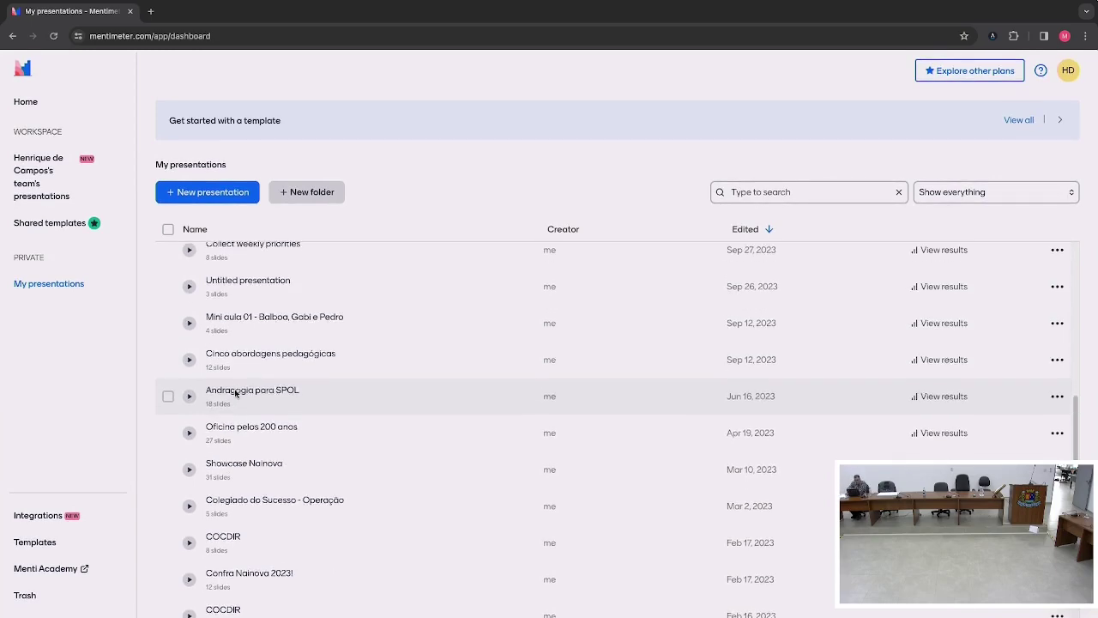
{"action": "scroll", "coordinate": [235, 393], "scroll_direction": "up", "scroll_amount": 2}
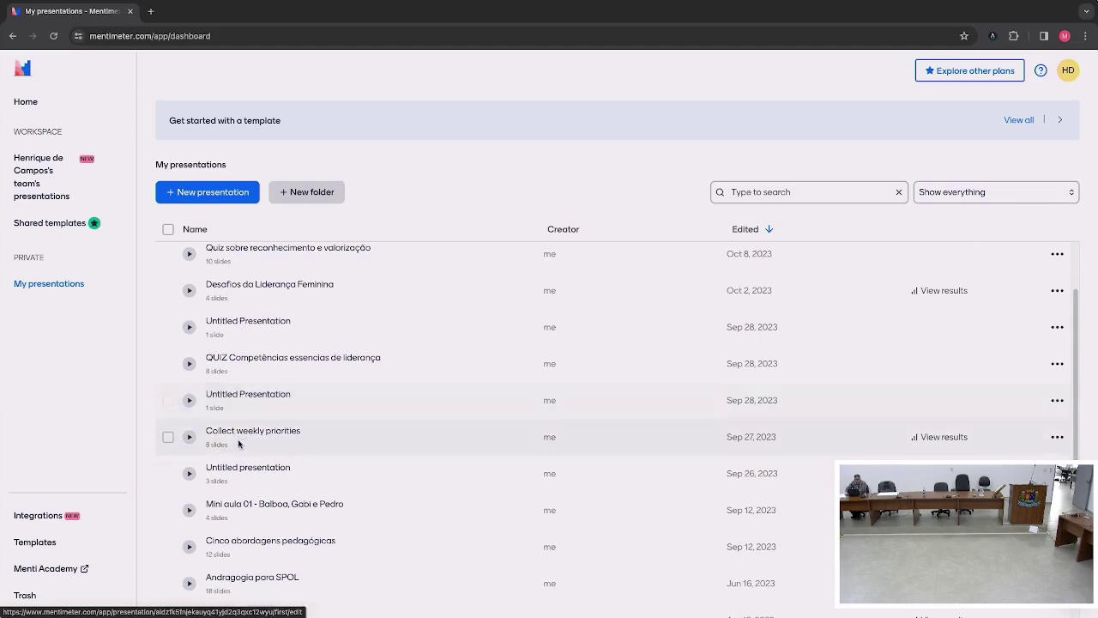
Open the three-slide Untitled presentation from Sep 26, 2023, check its question on public agent types, and return to the list.
{"action": "left_click", "coordinate": [235, 468]}
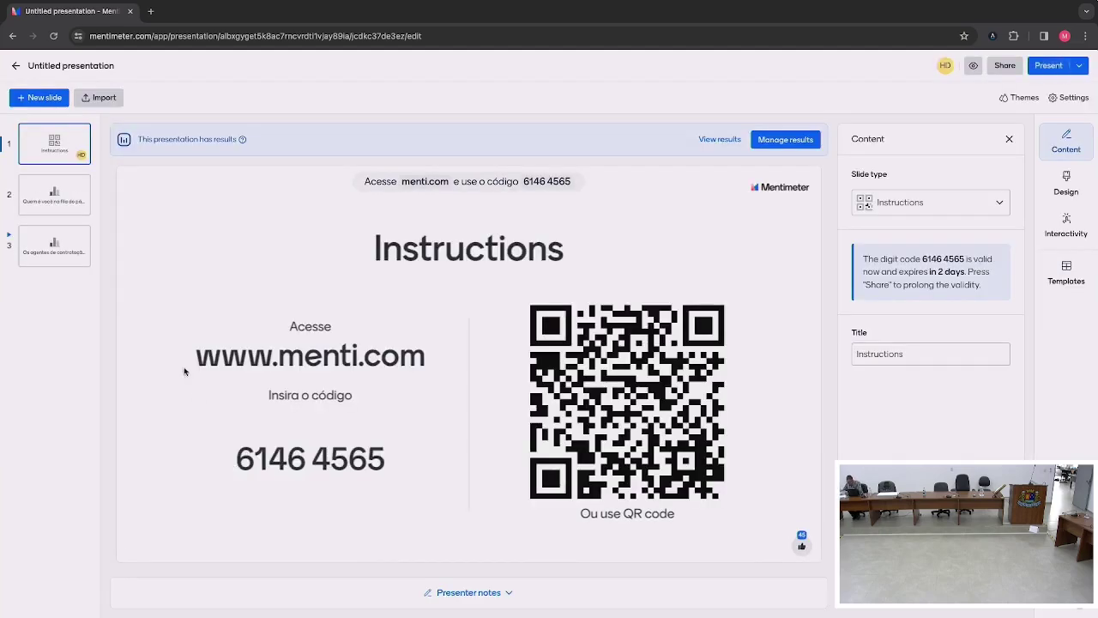
{"action": "left_click", "coordinate": [66, 210]}
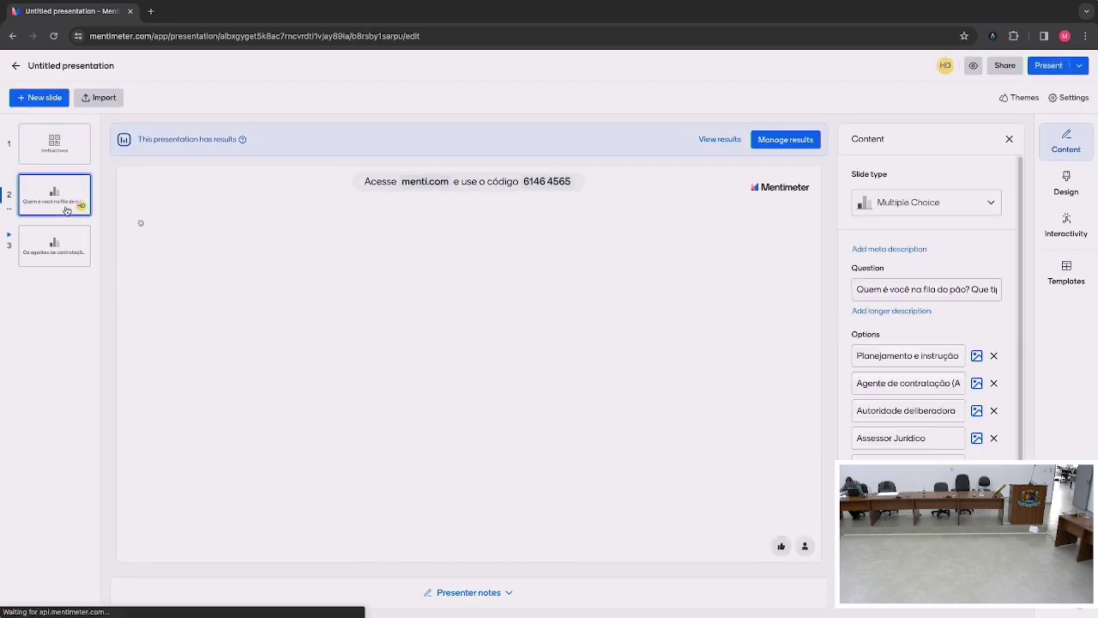
{"action": "left_click", "coordinate": [71, 230]}
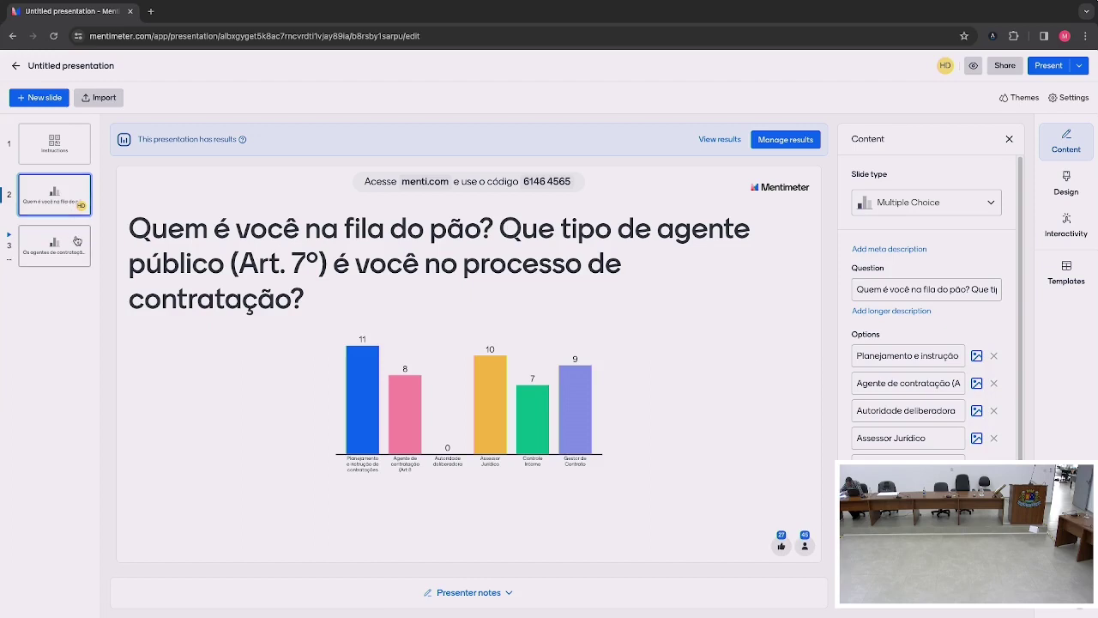
{"action": "left_click", "coordinate": [76, 217]}
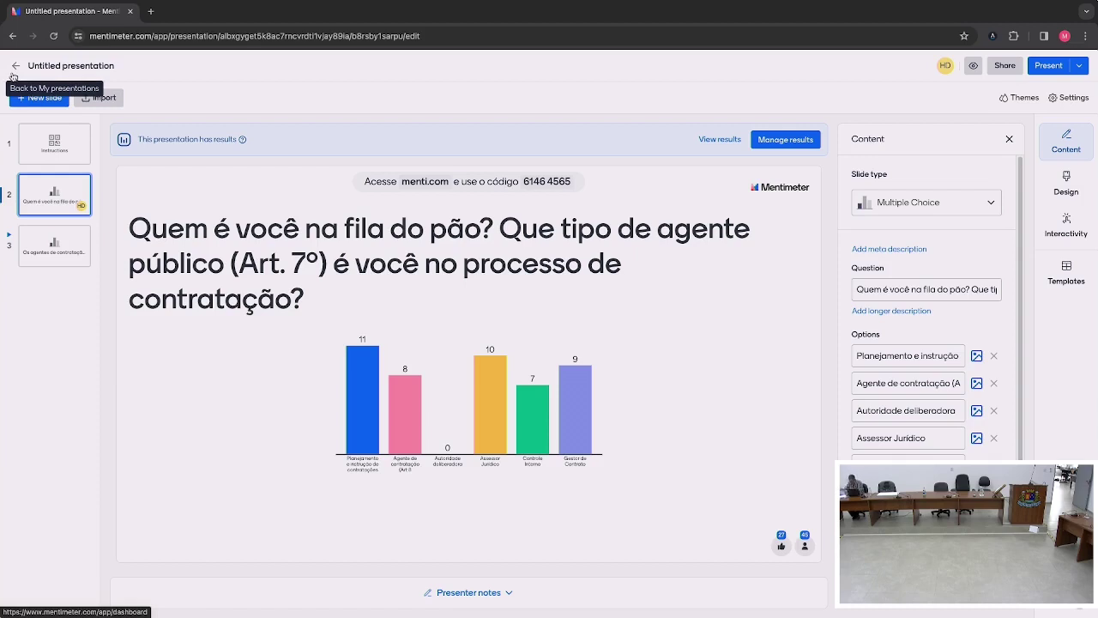
{"action": "left_click", "coordinate": [14, 73]}
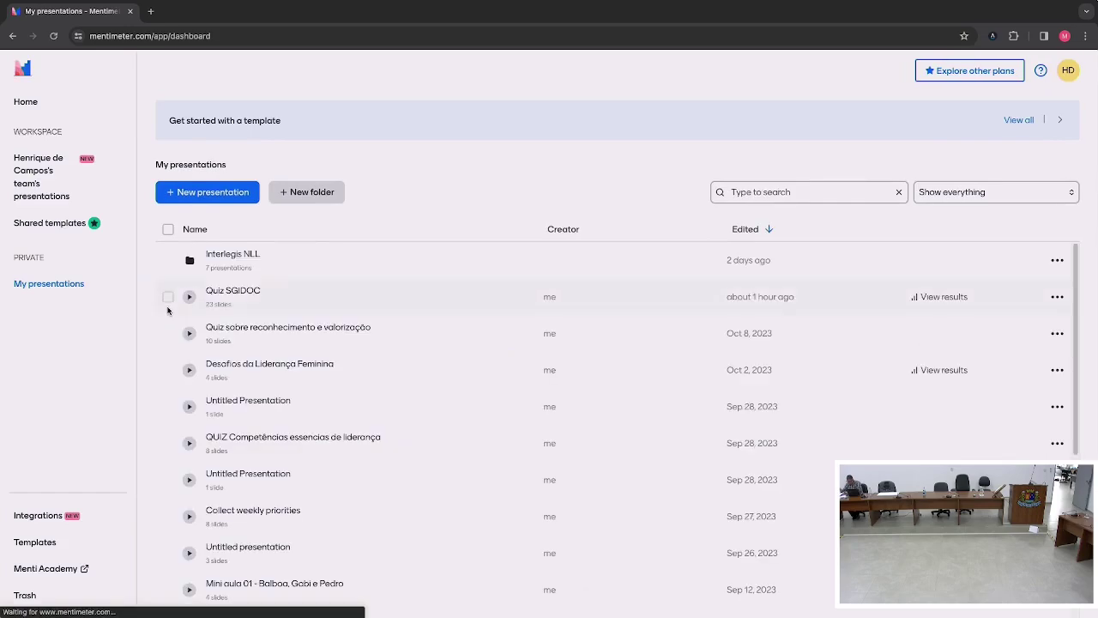
Find and open the Collect weekly priorities presentation in the My presentations list.
{"action": "scroll", "coordinate": [168, 309], "scroll_direction": "down", "scroll_amount": 1}
{"action": "scroll", "coordinate": [168, 311], "scroll_direction": "down", "scroll_amount": 1}
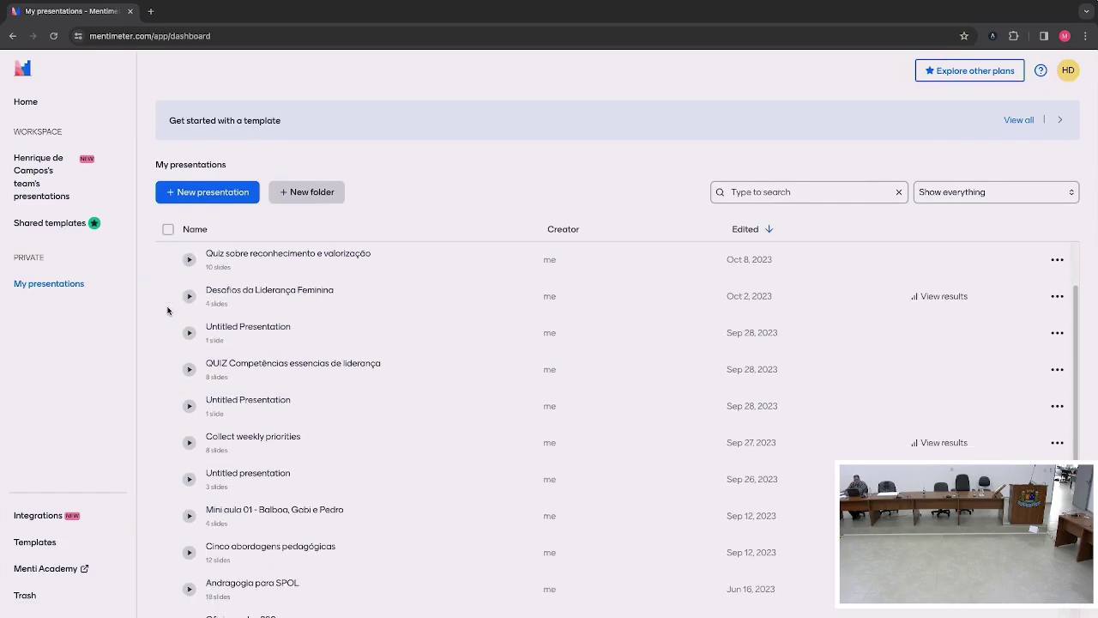
{"action": "scroll", "coordinate": [168, 311], "scroll_direction": "down", "scroll_amount": 1}
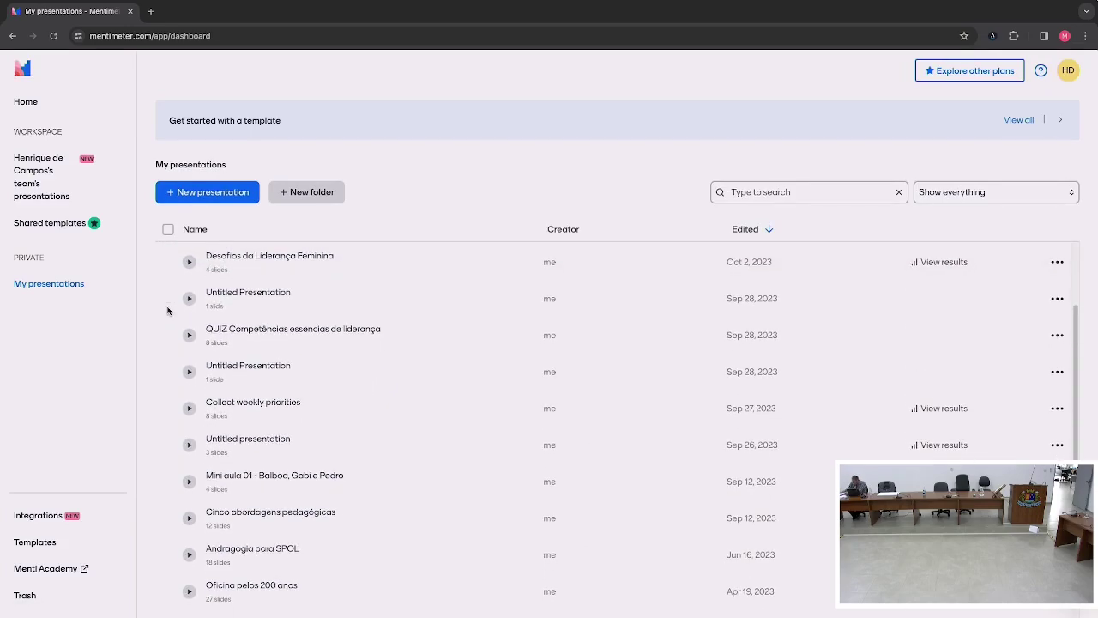
{"action": "left_click", "coordinate": [230, 401]}
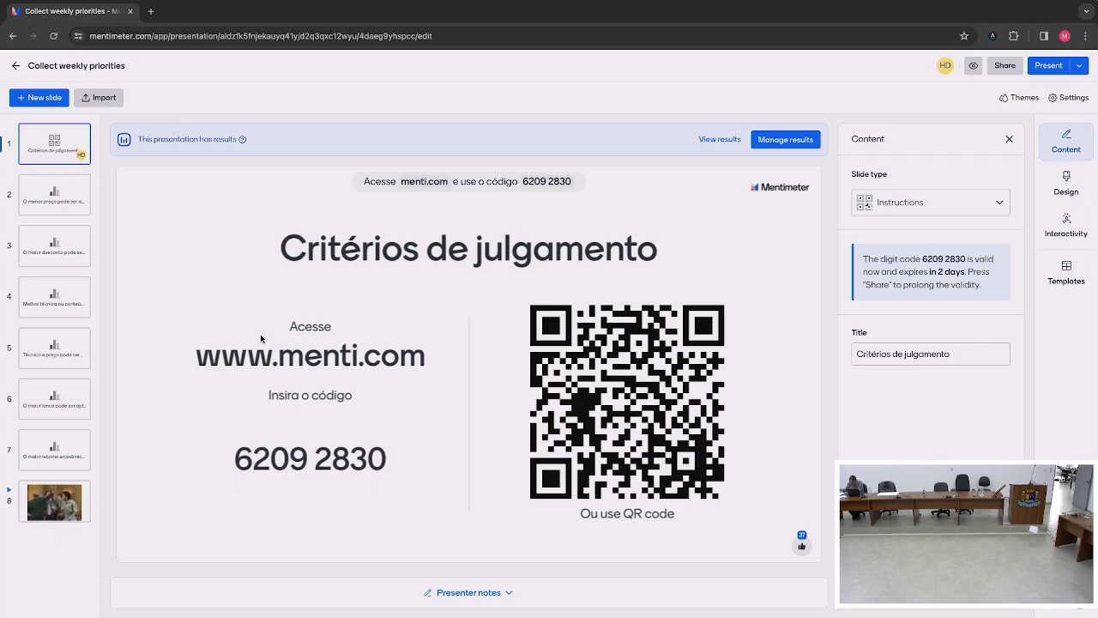
Copy the participants' invite link from the presentation's sharing options and close them.
{"action": "left_click", "coordinate": [996, 67]}
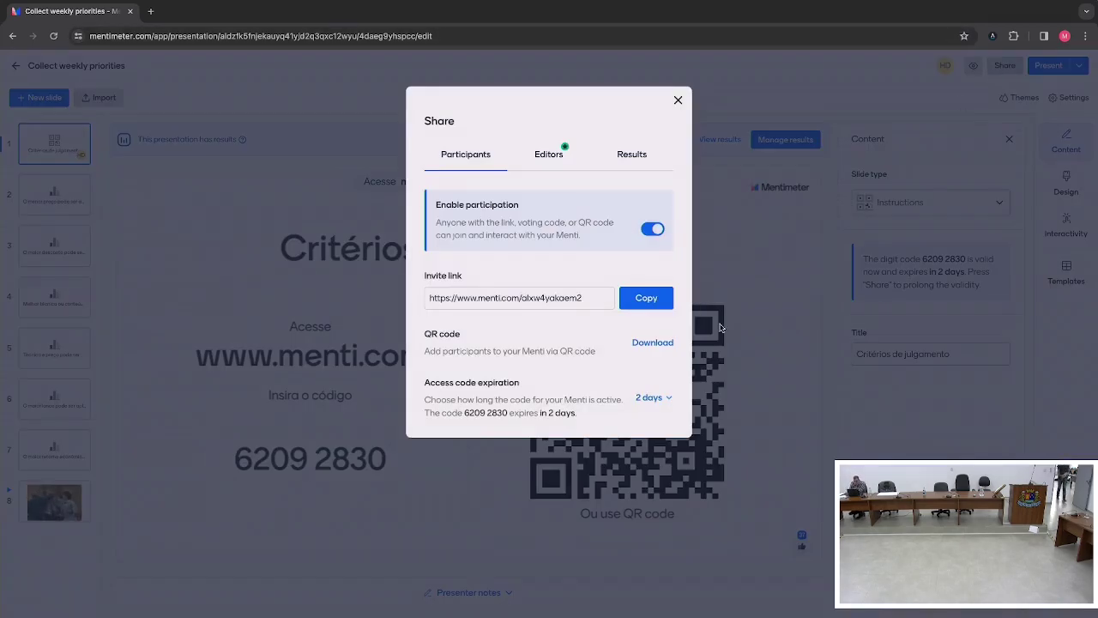
{"action": "left_click", "coordinate": [657, 308]}
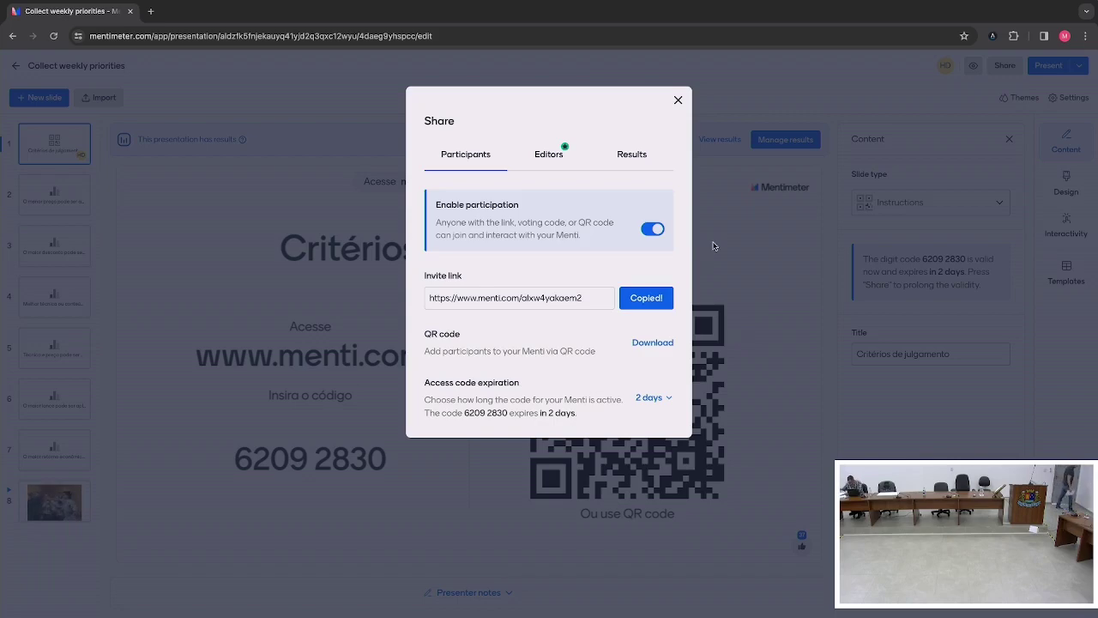
{"action": "left_click", "coordinate": [678, 100]}
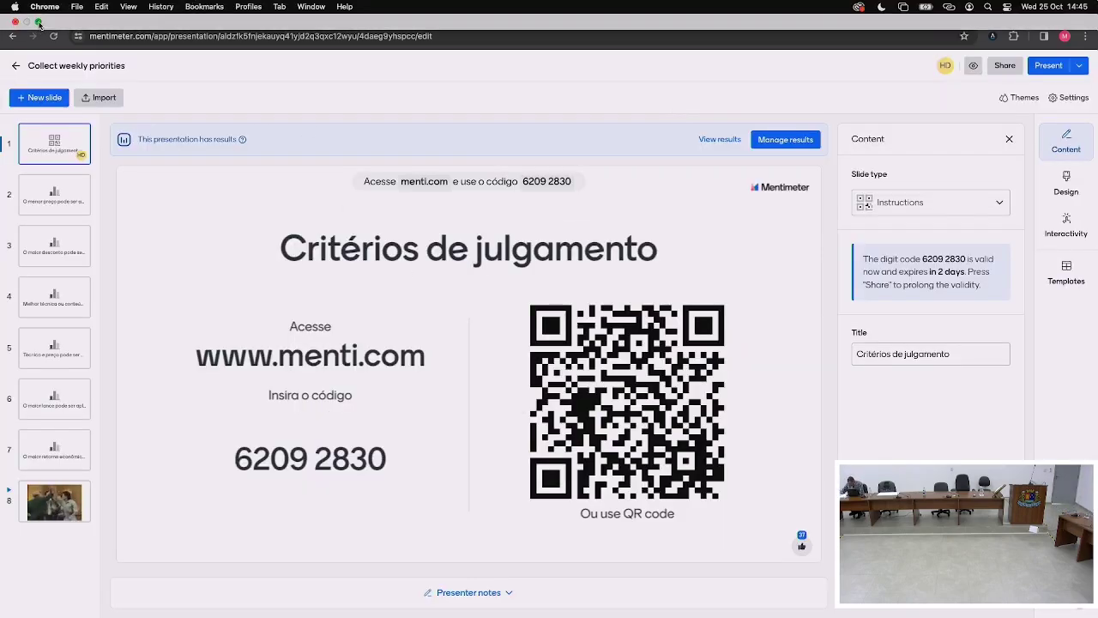
Take the browser out of full screen, select slide 2, and reset the results for the entire presentation.
{"action": "left_click", "coordinate": [37, 22]}
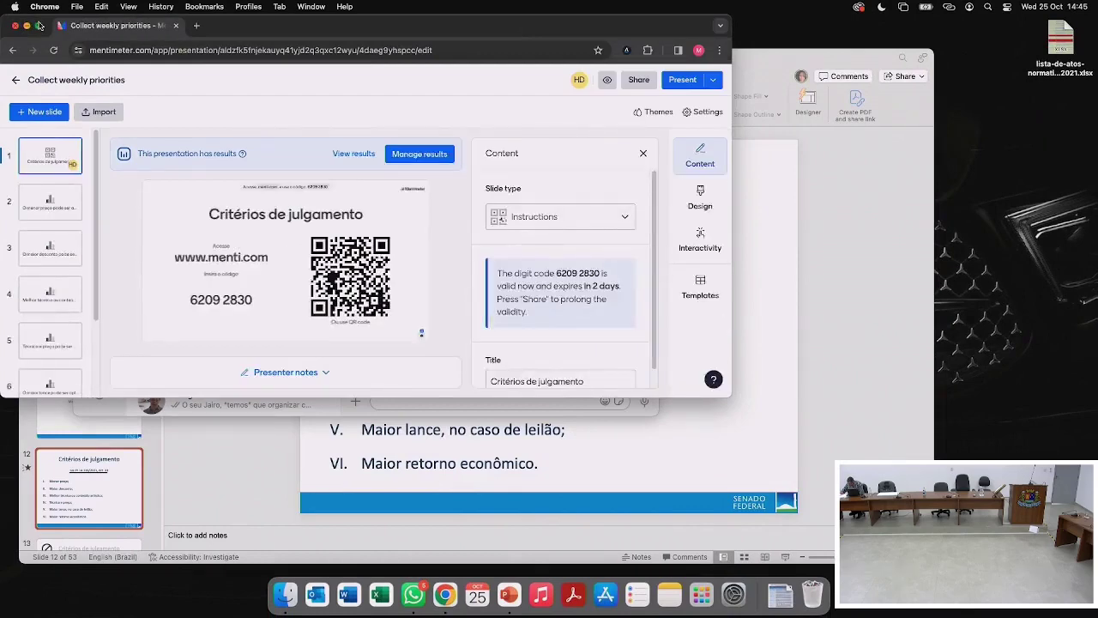
{"action": "left_click", "coordinate": [61, 209]}
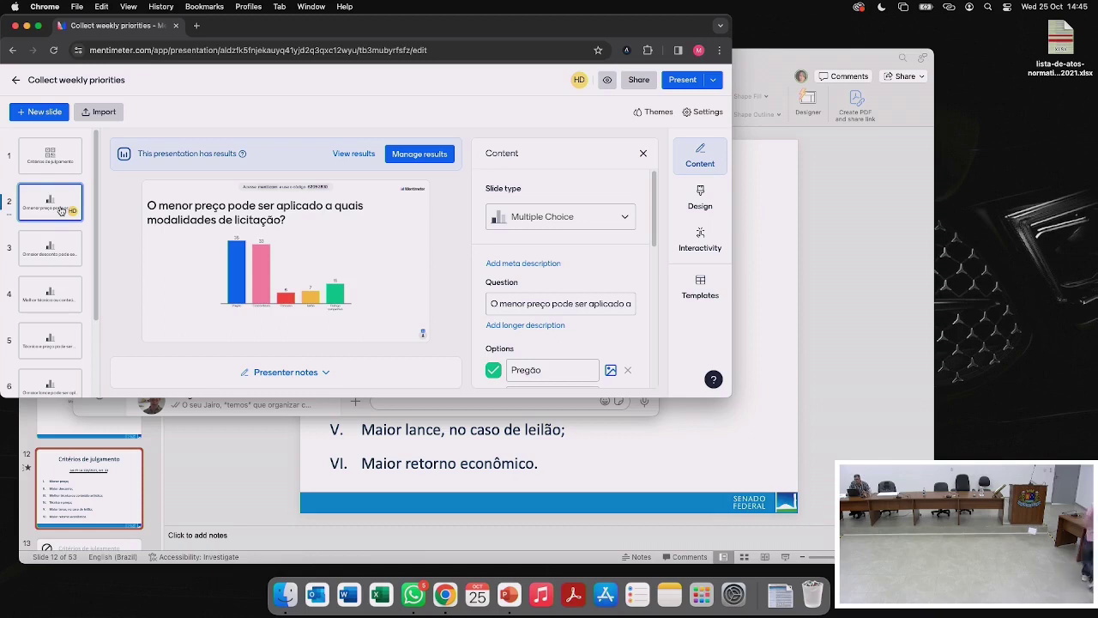
{"action": "left_click", "coordinate": [402, 155]}
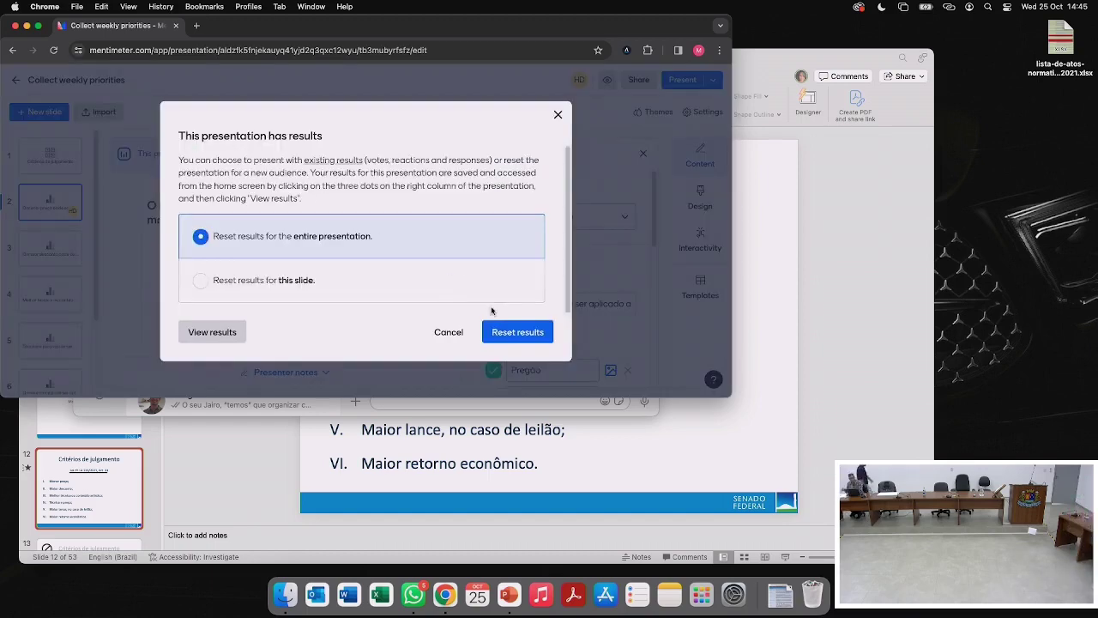
{"action": "left_click", "coordinate": [513, 331]}
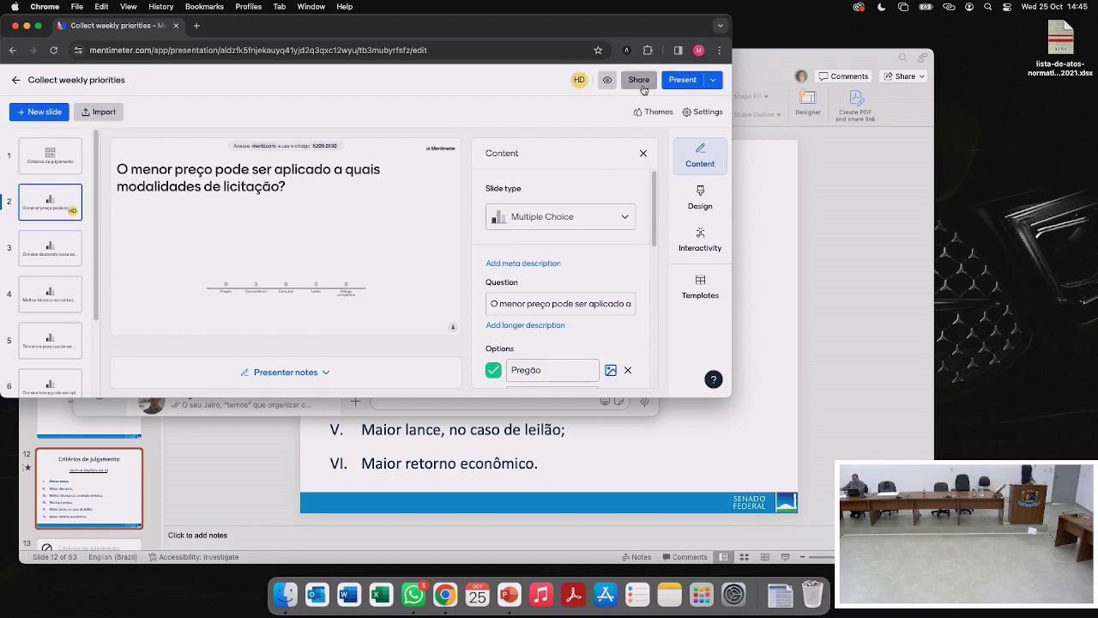
Copy the participants' invite link and send it to the SP.P.23.LC.PIEDADE group in WhatsApp.
{"action": "left_click", "coordinate": [638, 80]}
{"action": "left_click", "coordinate": [455, 312]}
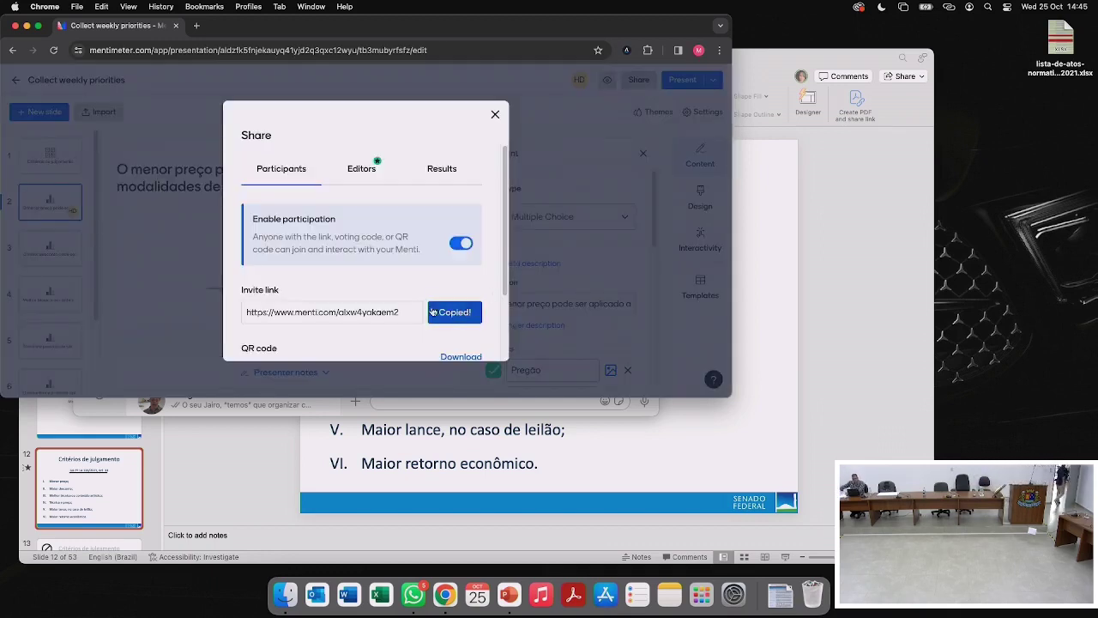
{"action": "left_click", "coordinate": [413, 594]}
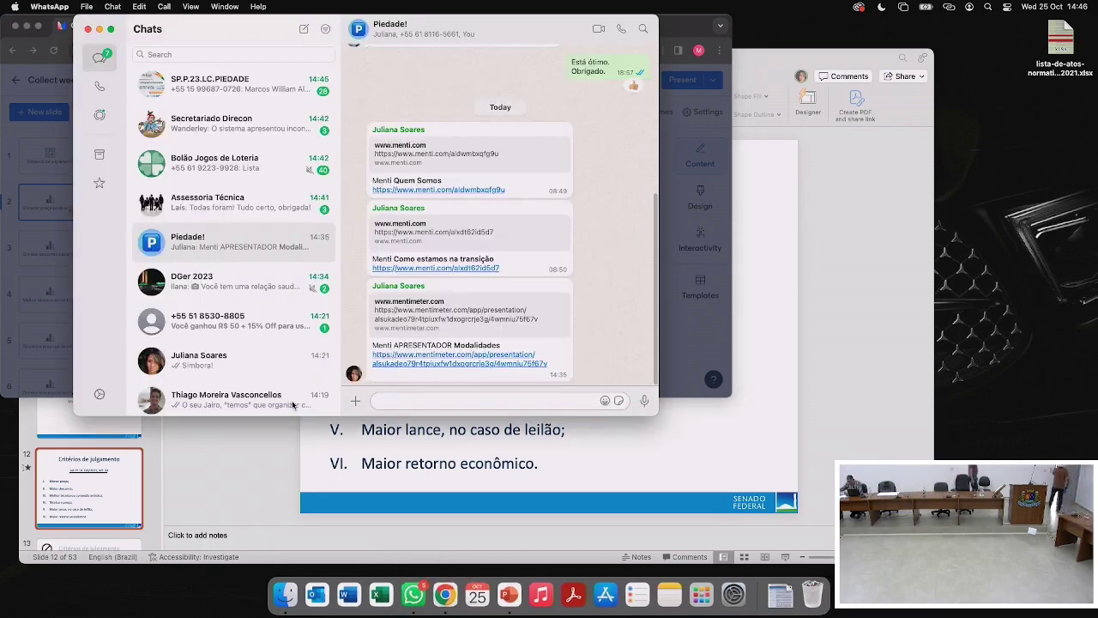
{"action": "left_click", "coordinate": [256, 95]}
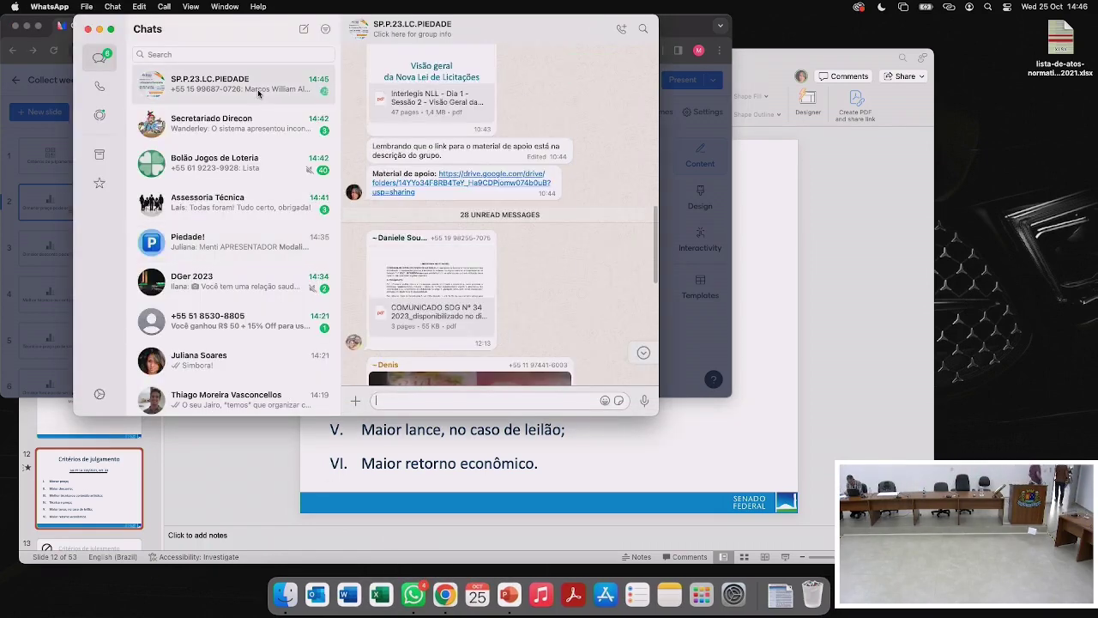
{"action": "key", "text": "super+v"}
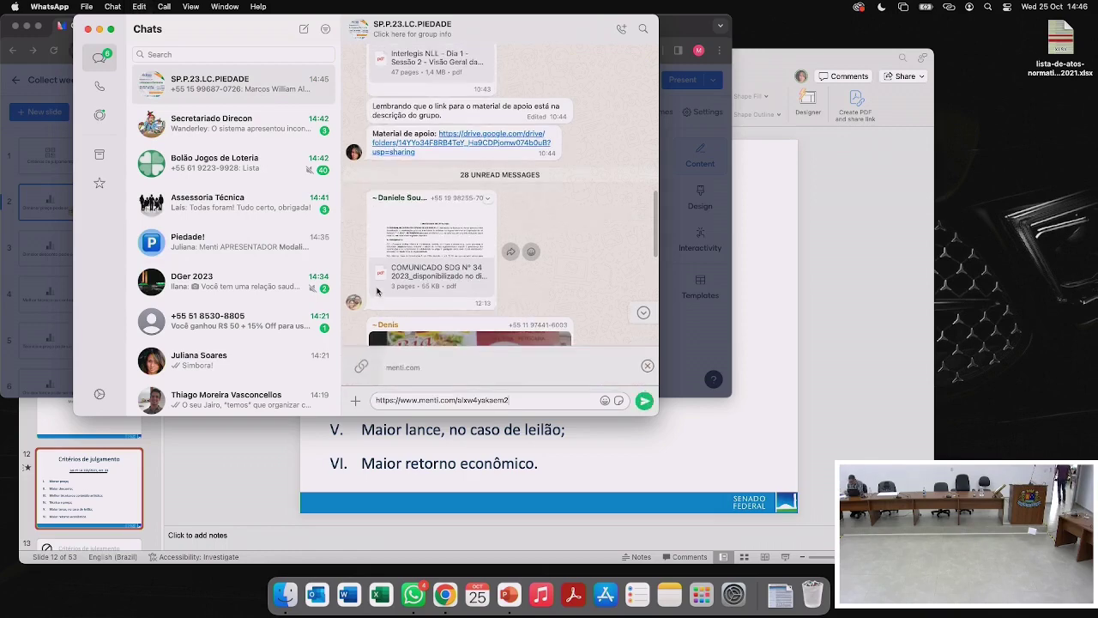
{"action": "key", "text": "Return"}
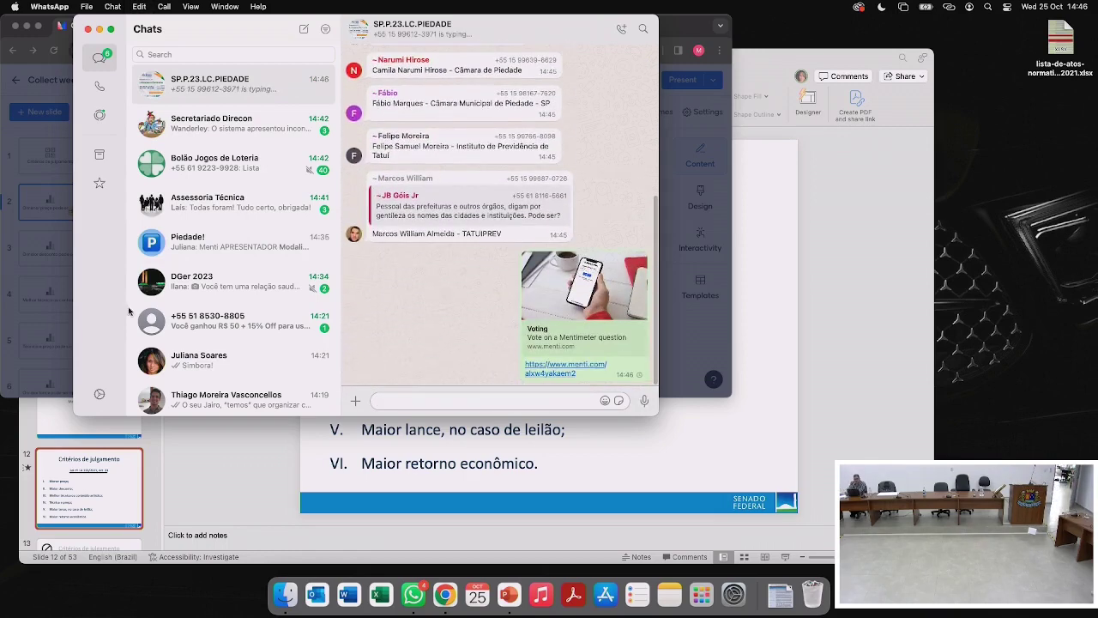
Switch back to Mentimeter in Chrome, close the sharing options, and start presenting from slide 2.
{"action": "left_click", "coordinate": [61, 321]}
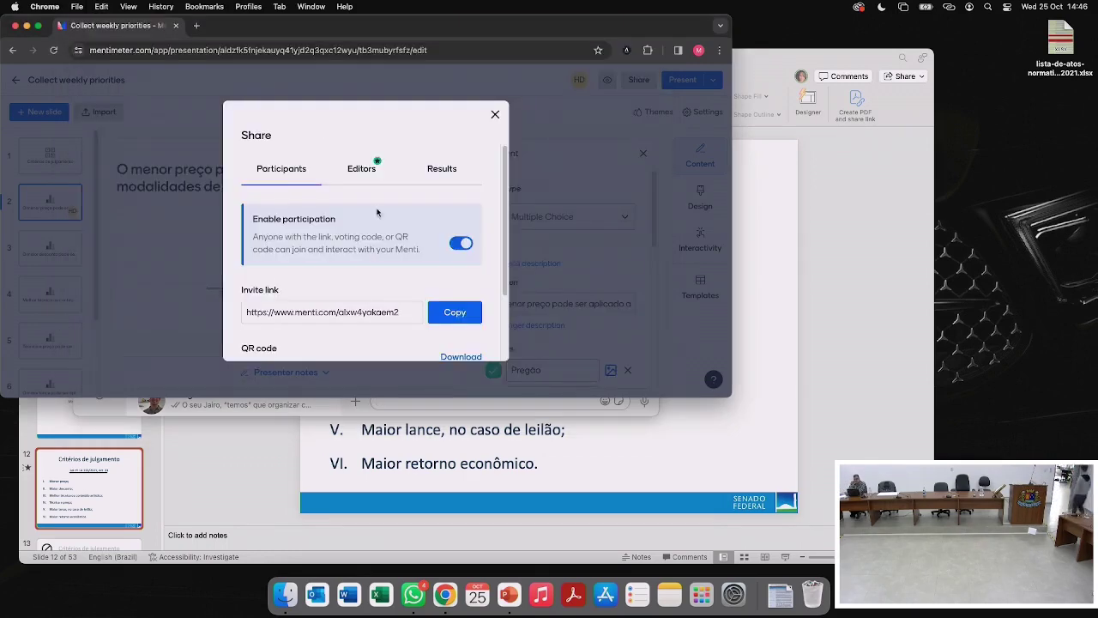
{"action": "left_click", "coordinate": [494, 117]}
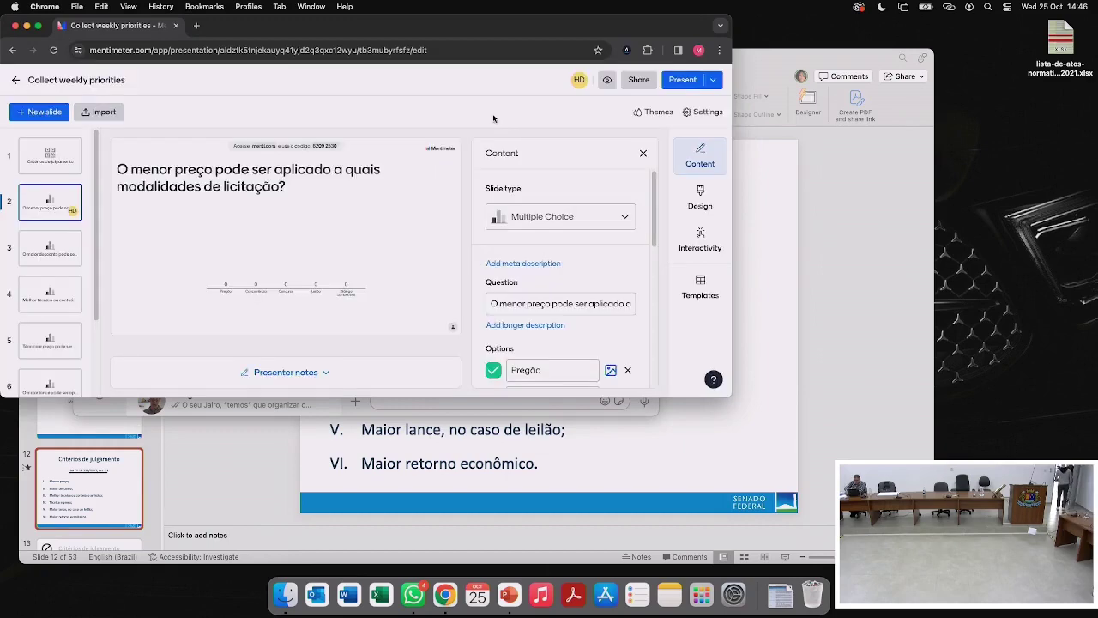
{"action": "left_click", "coordinate": [682, 80]}
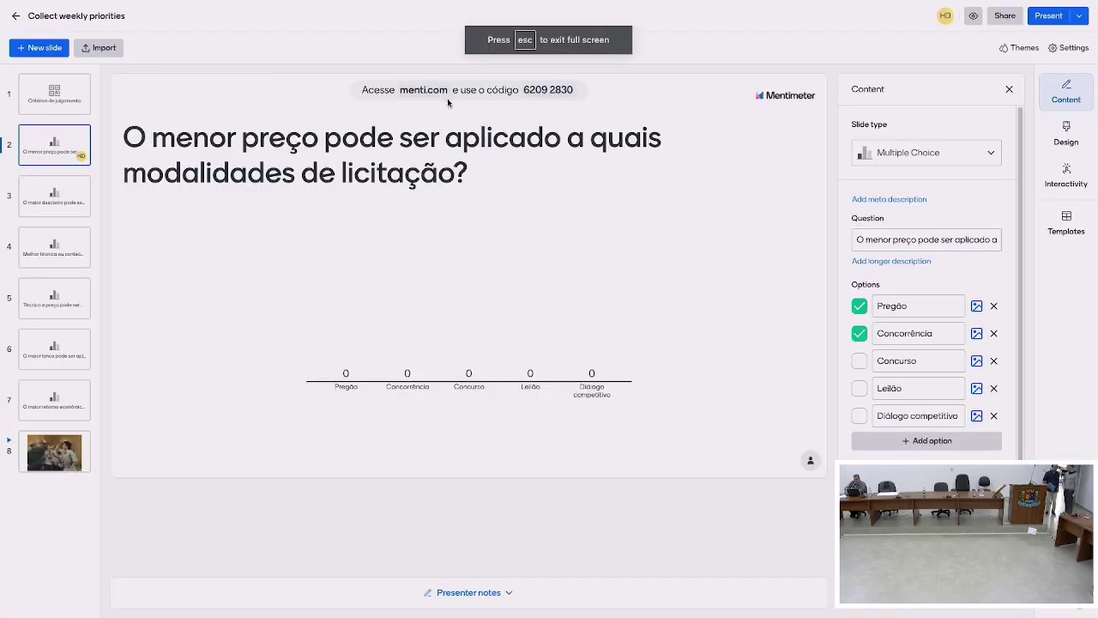